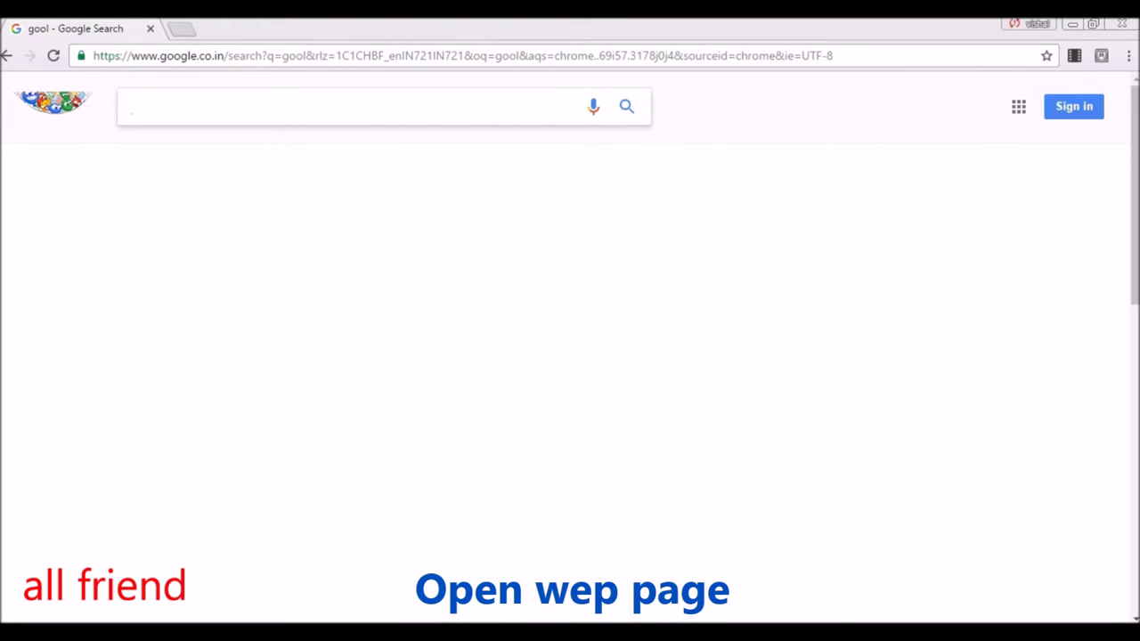
type("www")
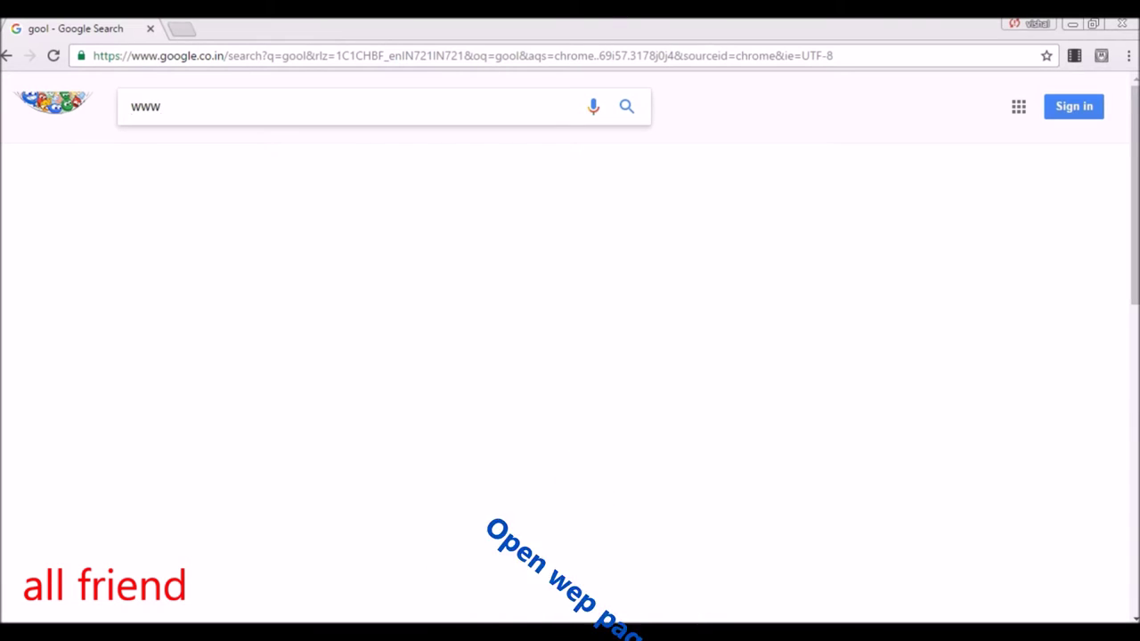
type(".")
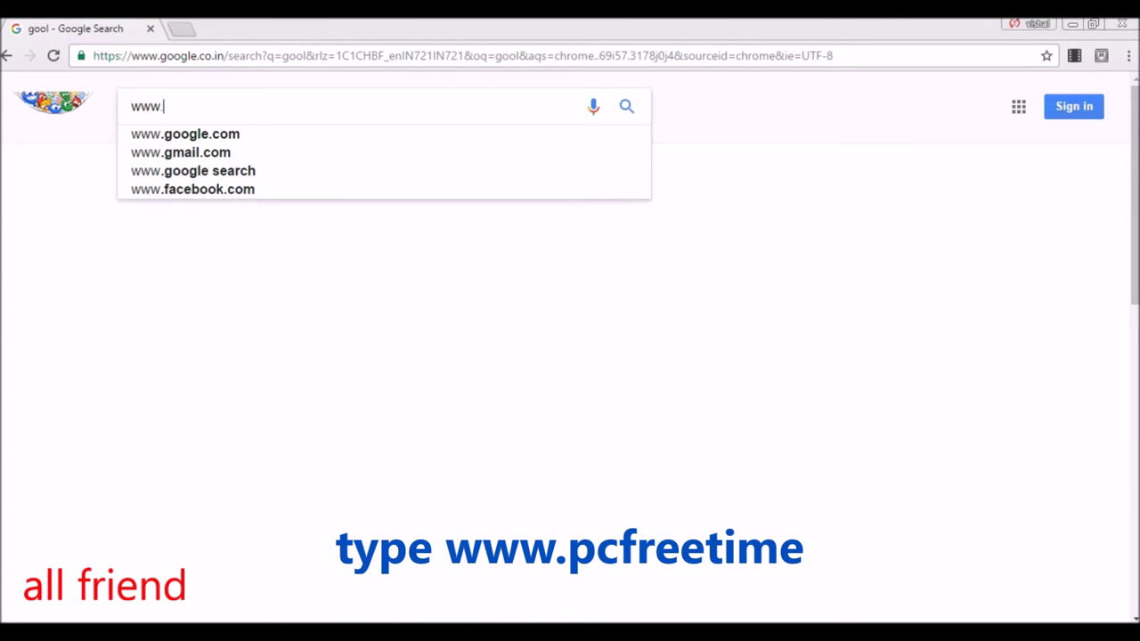
type("freepctime")
key("Return")
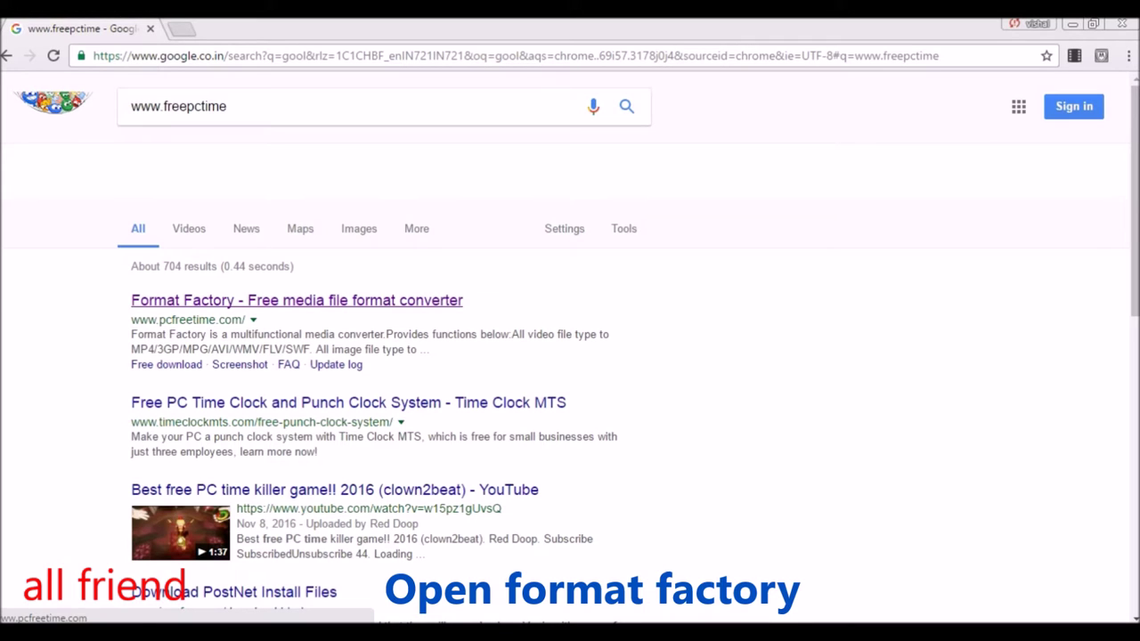
left_click(296, 301)
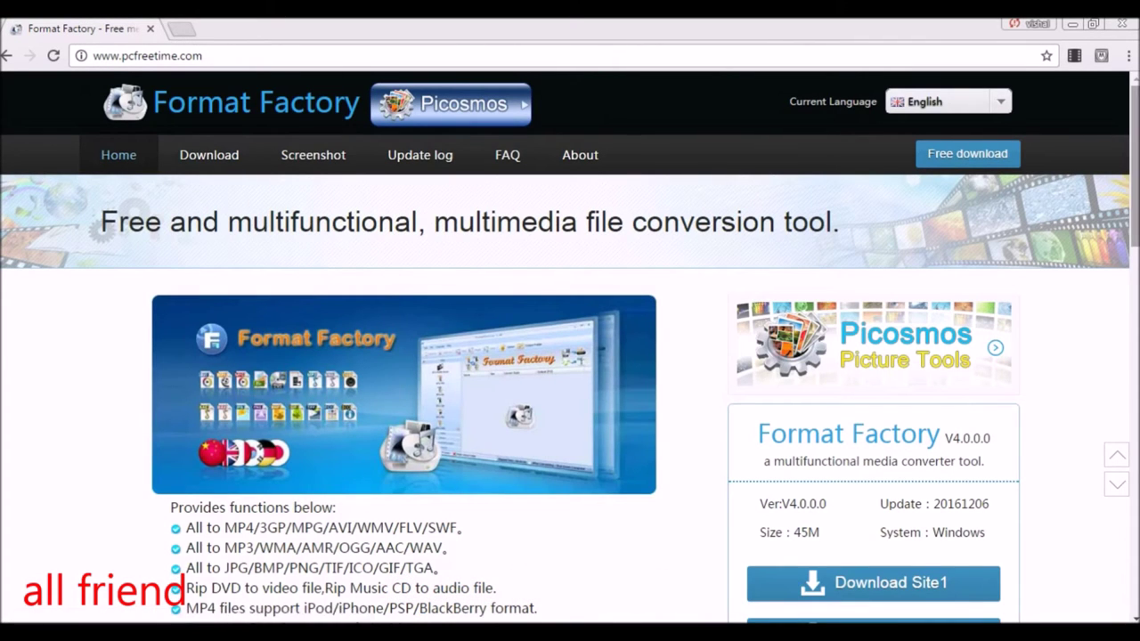
scroll(565, 348, "down", 2)
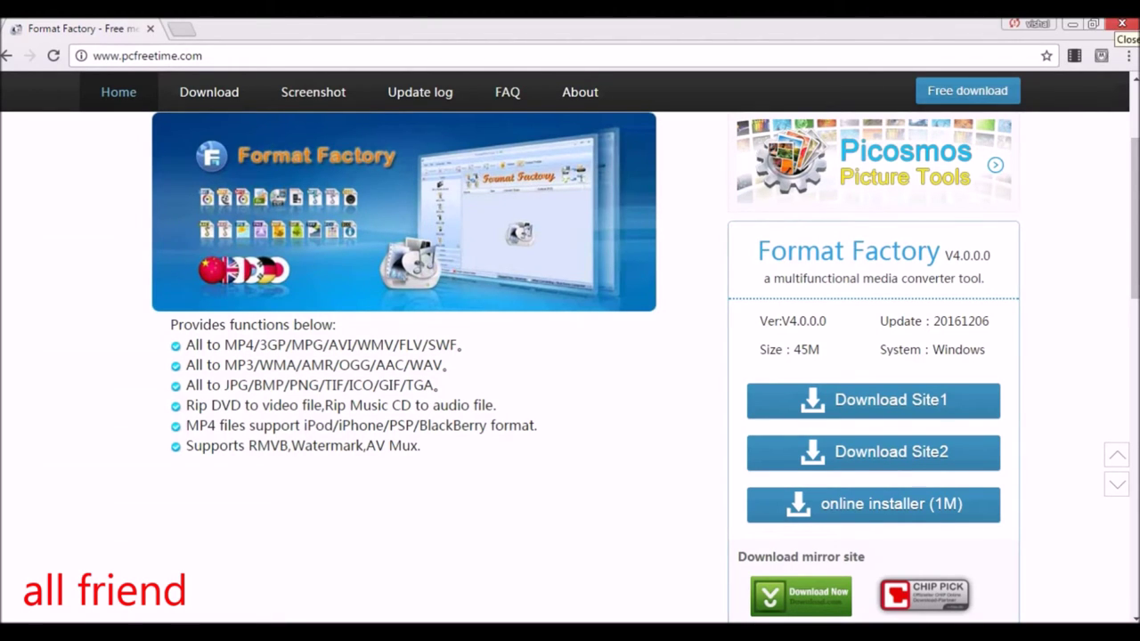
Step: Close the browser and launch Format Factory from the desktop
left_click(1122, 24)
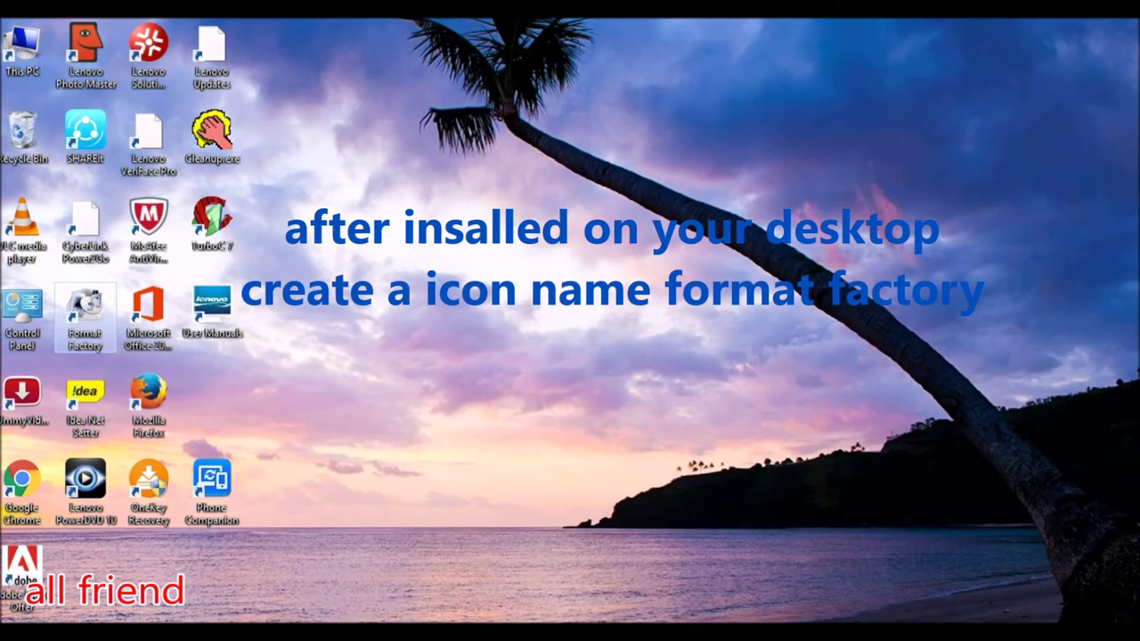
double_click(84, 312)
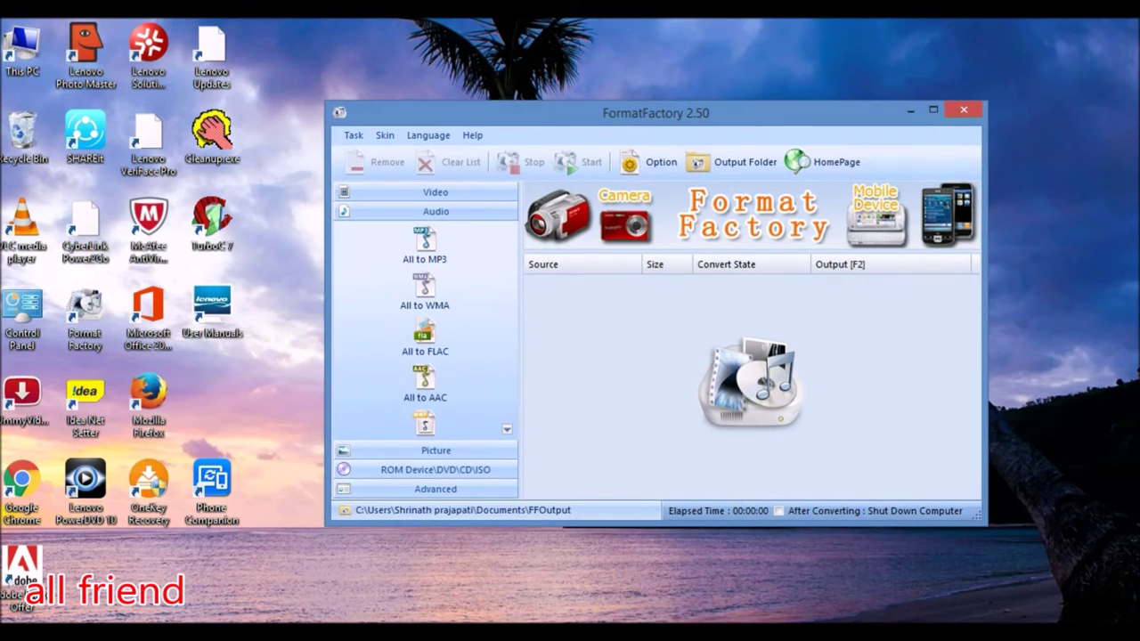
Step: In a File Explorer window beside Format Factory, select "how to make money on youtube easily.mp4" on the LENOVO (D:) drive
key("super+e")
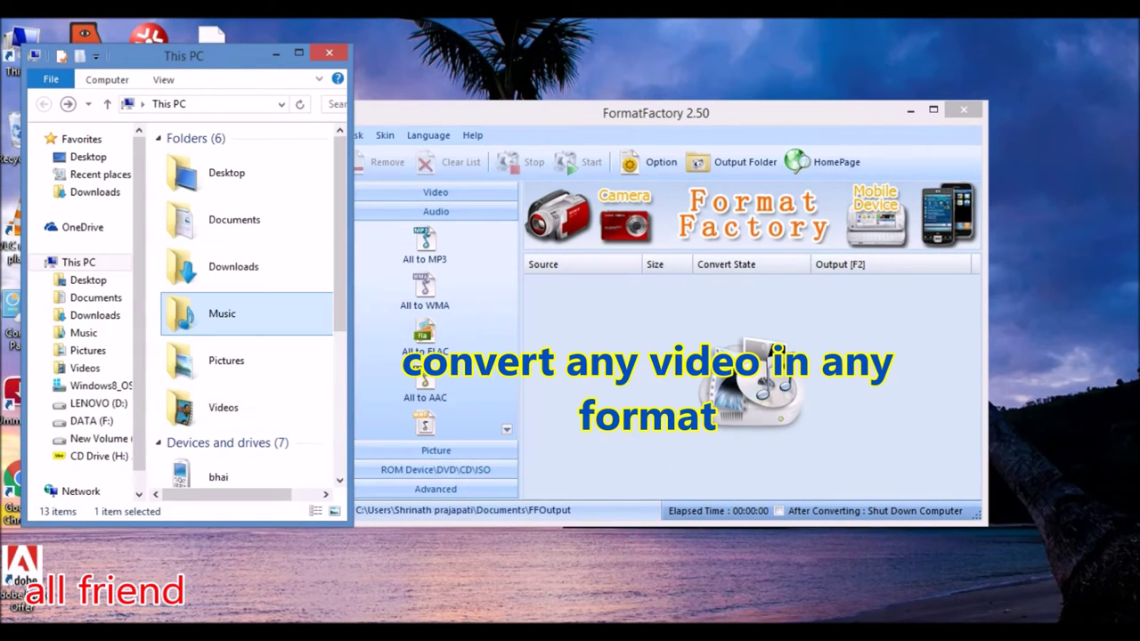
scroll(268, 356, "down", 5)
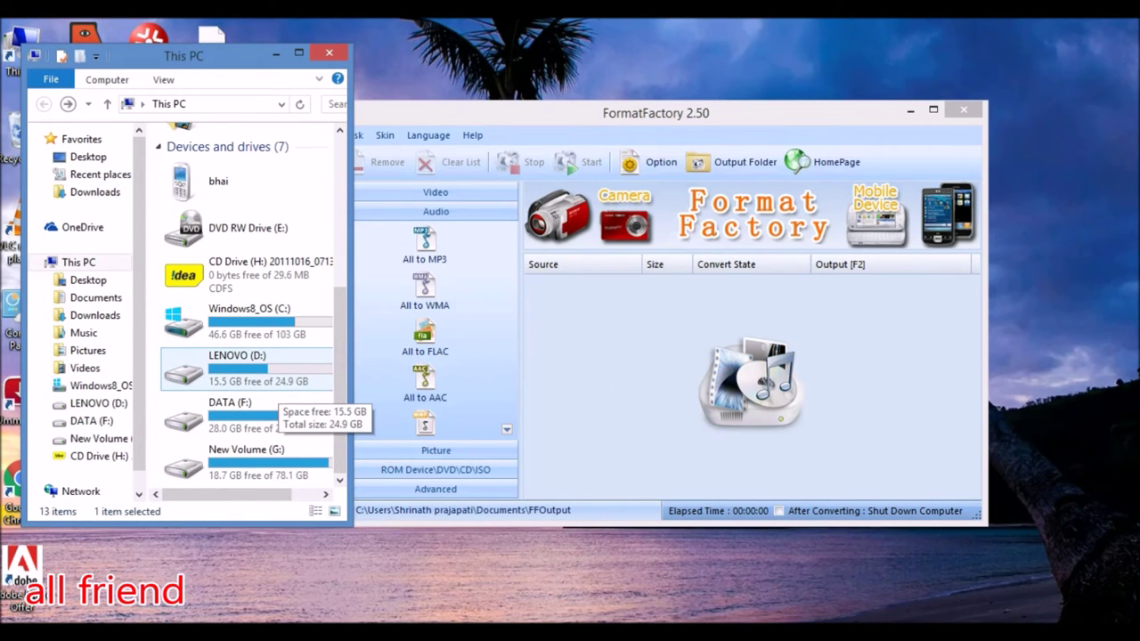
double_click(267, 383)
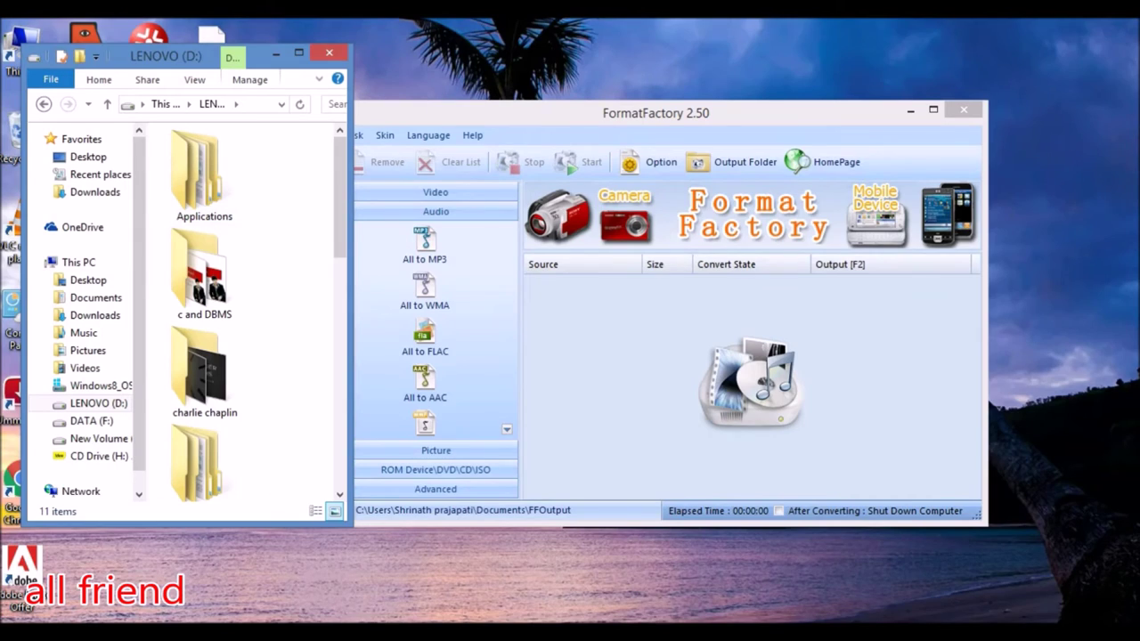
key("super+Up")
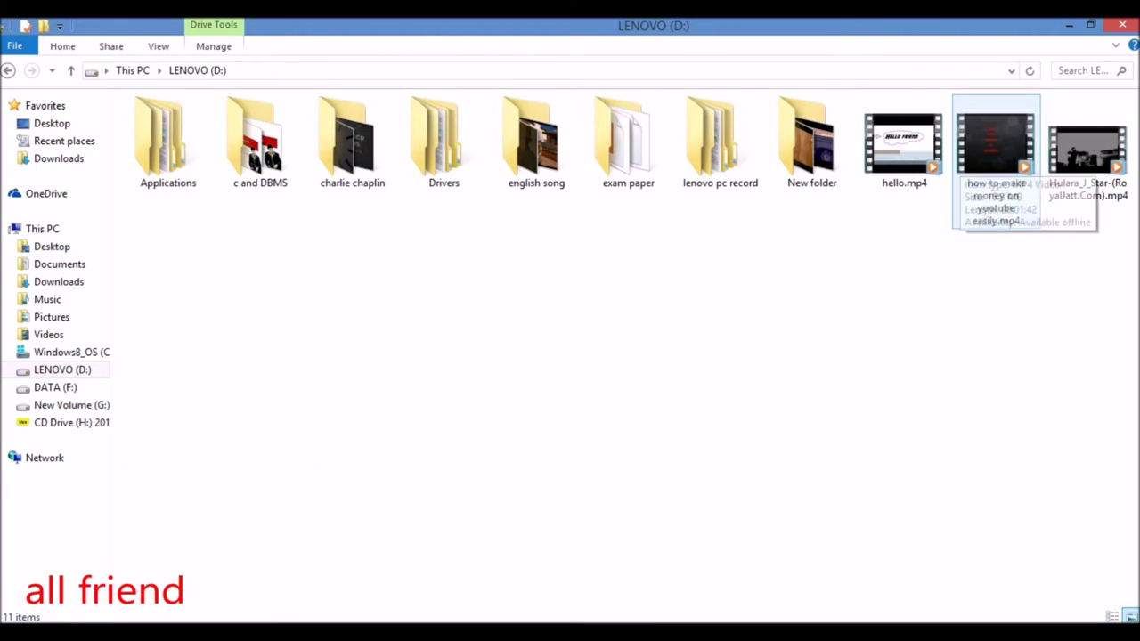
left_click(995, 147)
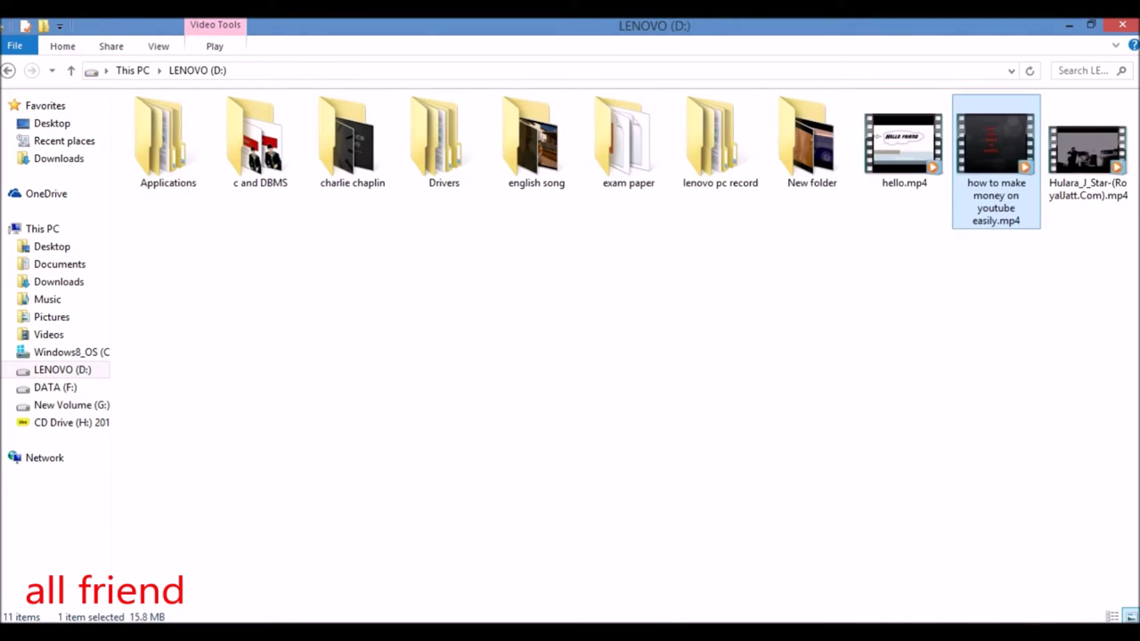
key("super+Down")
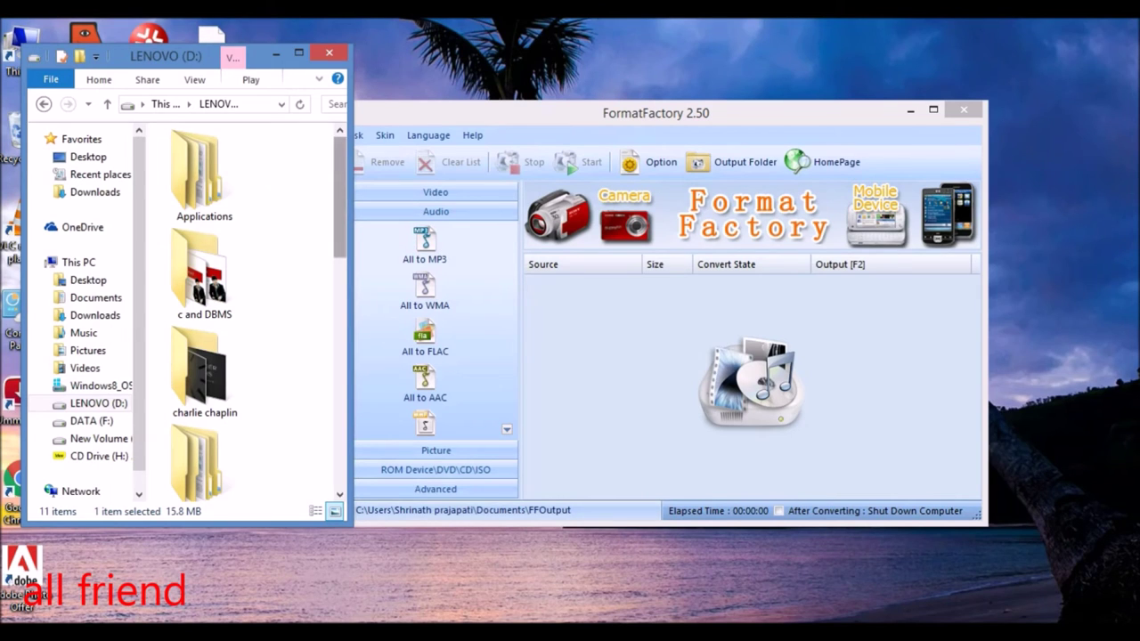
scroll(196, 214, "down", 10)
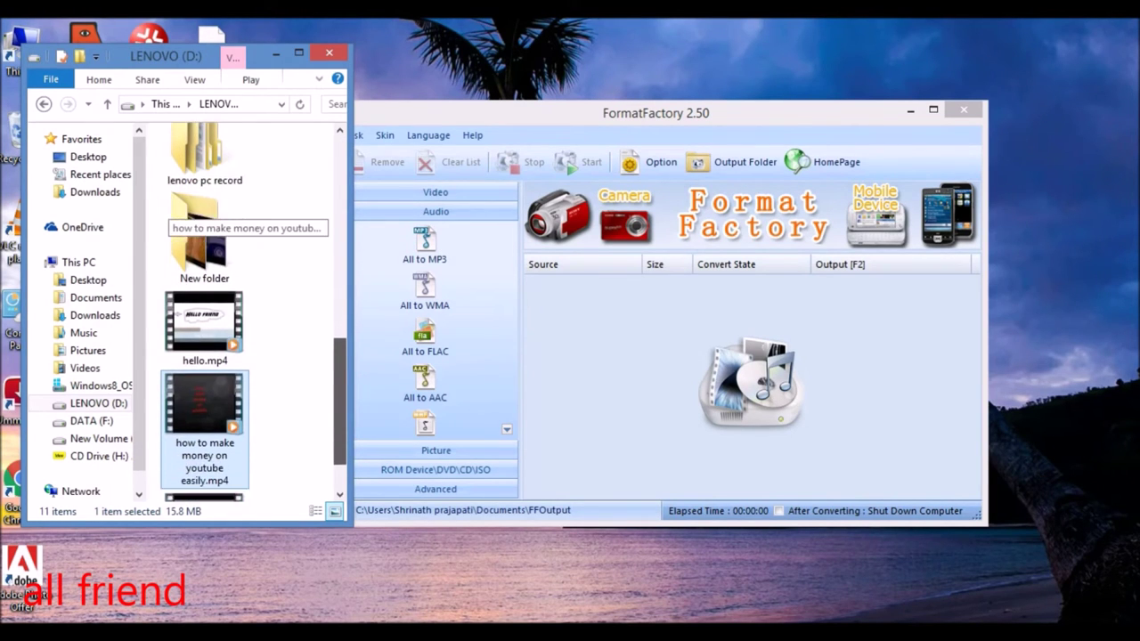
scroll(205, 311, "down", 1)
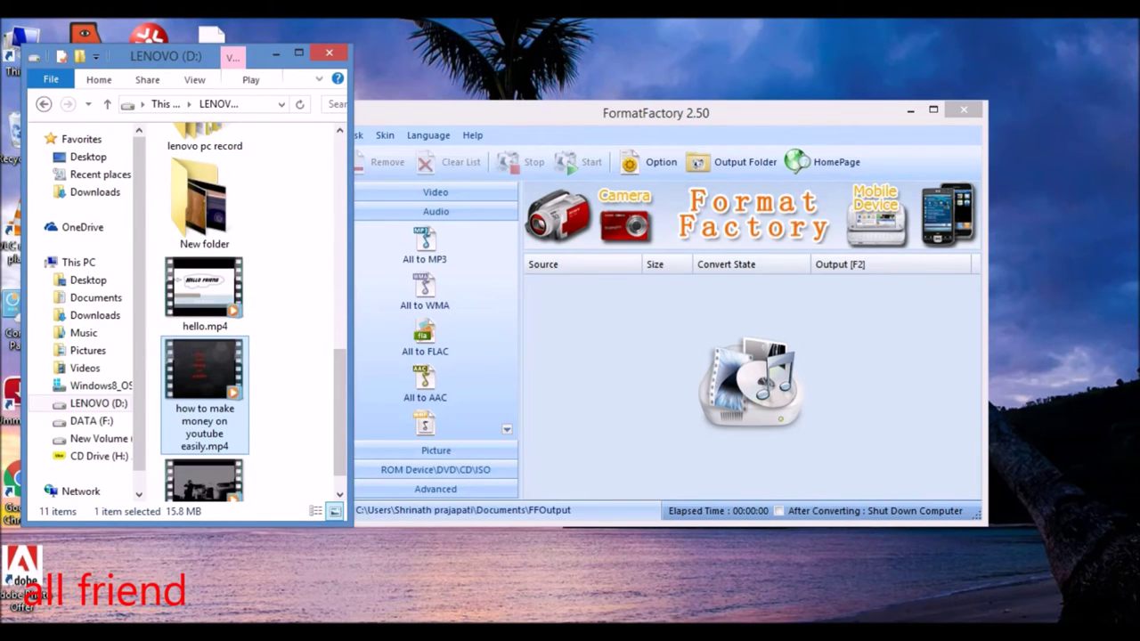
key("Return")
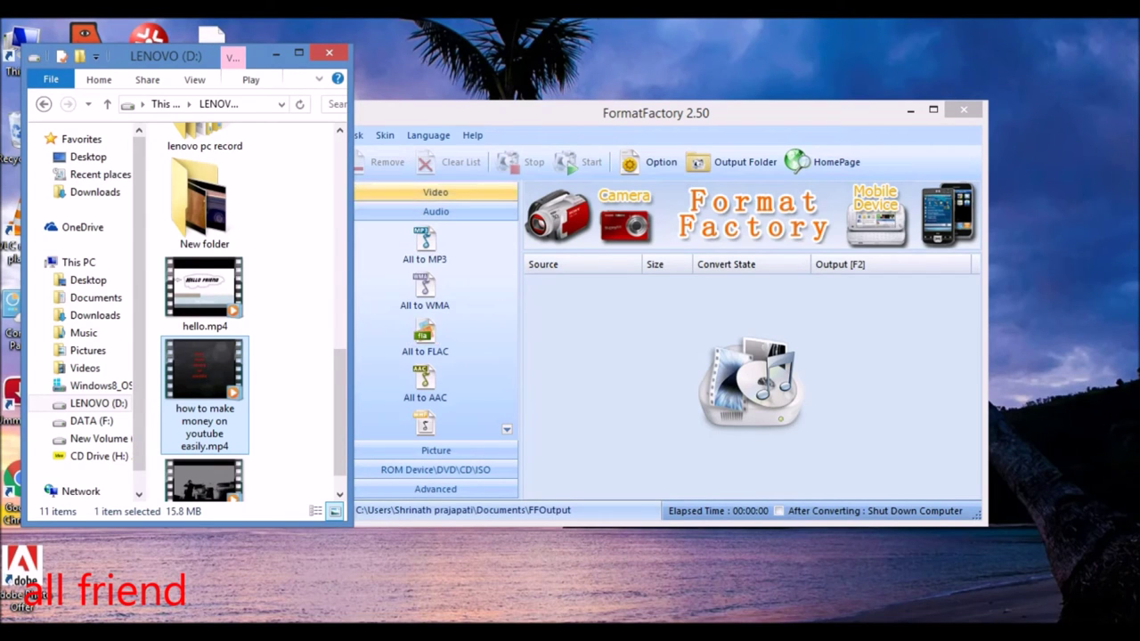
Step: Start an All to 3GP video conversion and add "how to make money on youtube easily.mp4" from the D: drive to its file list
left_click(436, 192)
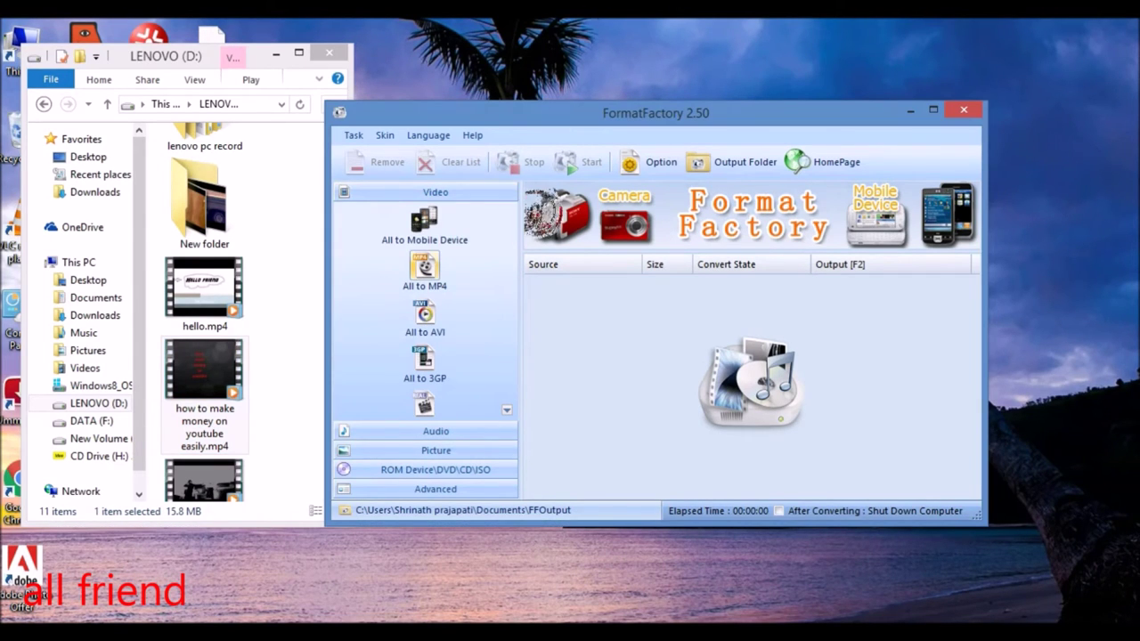
left_click(425, 358)
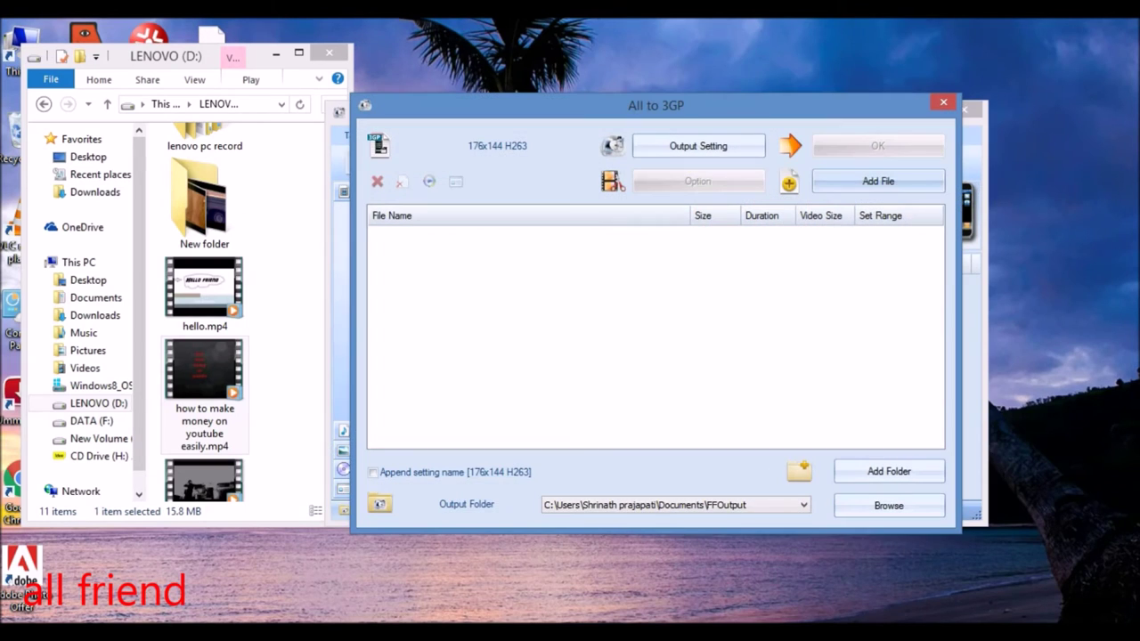
left_click_drag(204, 369, 623, 330)
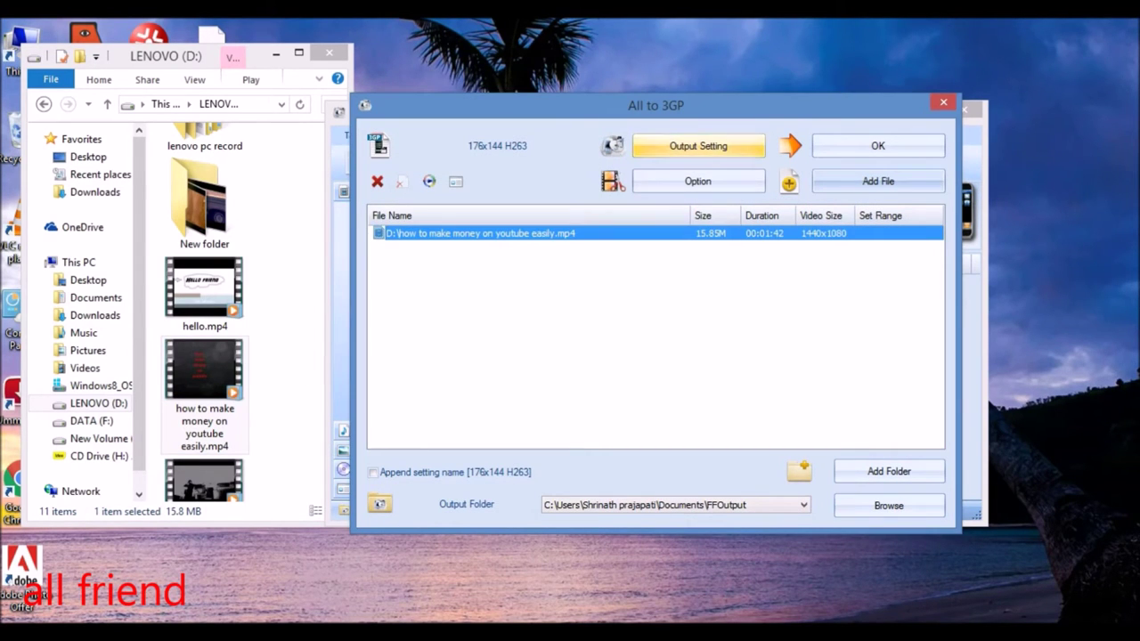
Step: Choose the 176x144 H263 profile in the 3GP output settings and accept it
left_click(698, 146)
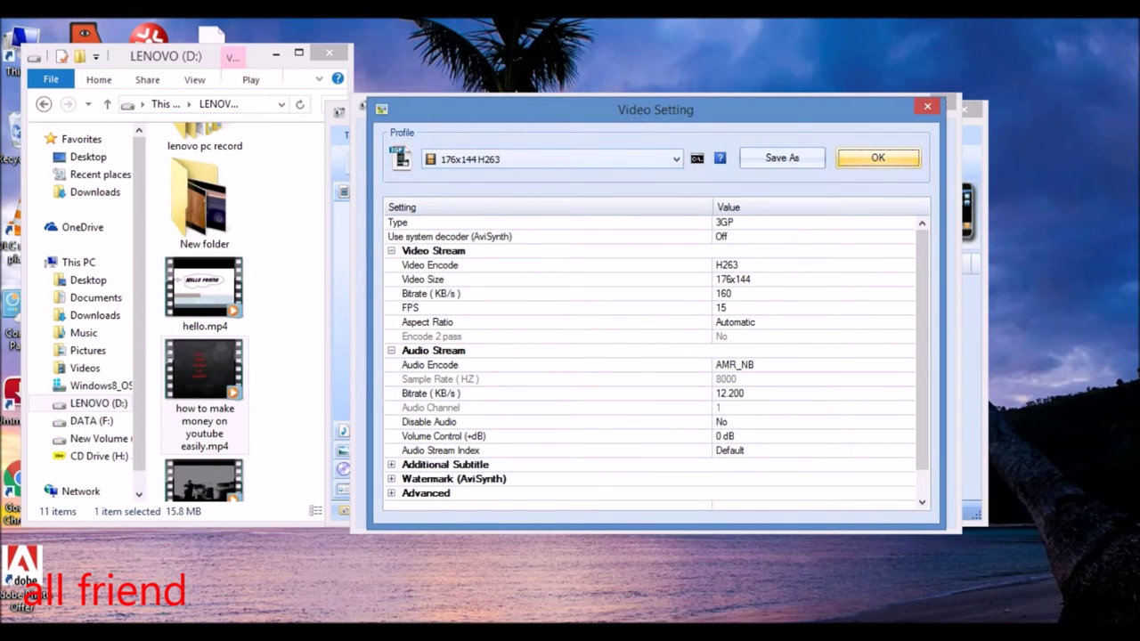
left_click(676, 158)
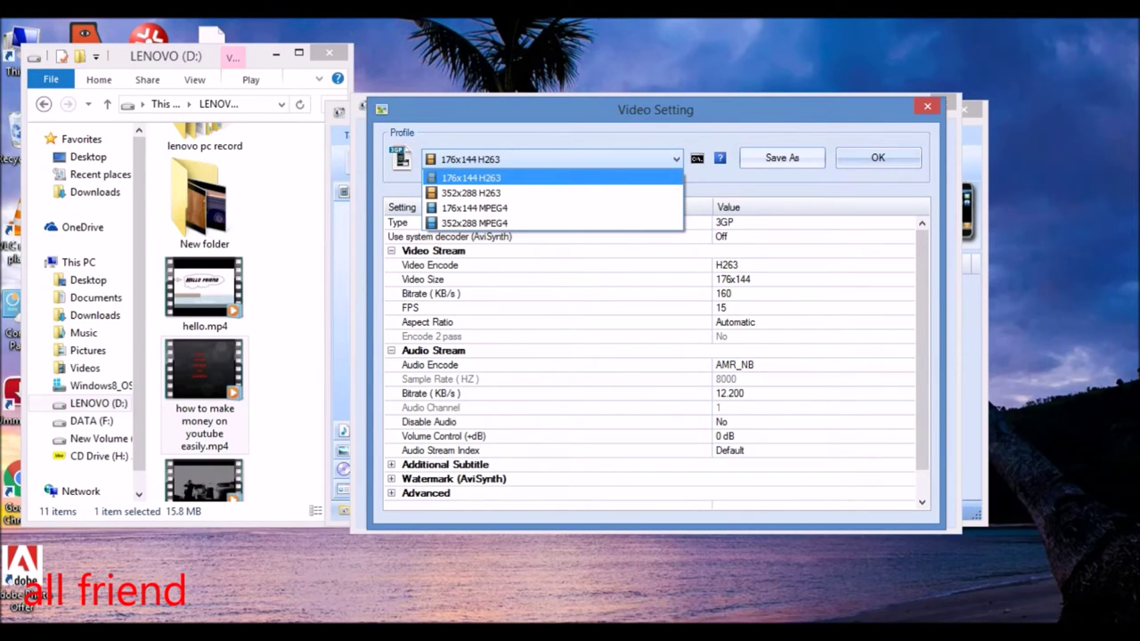
key("Return")
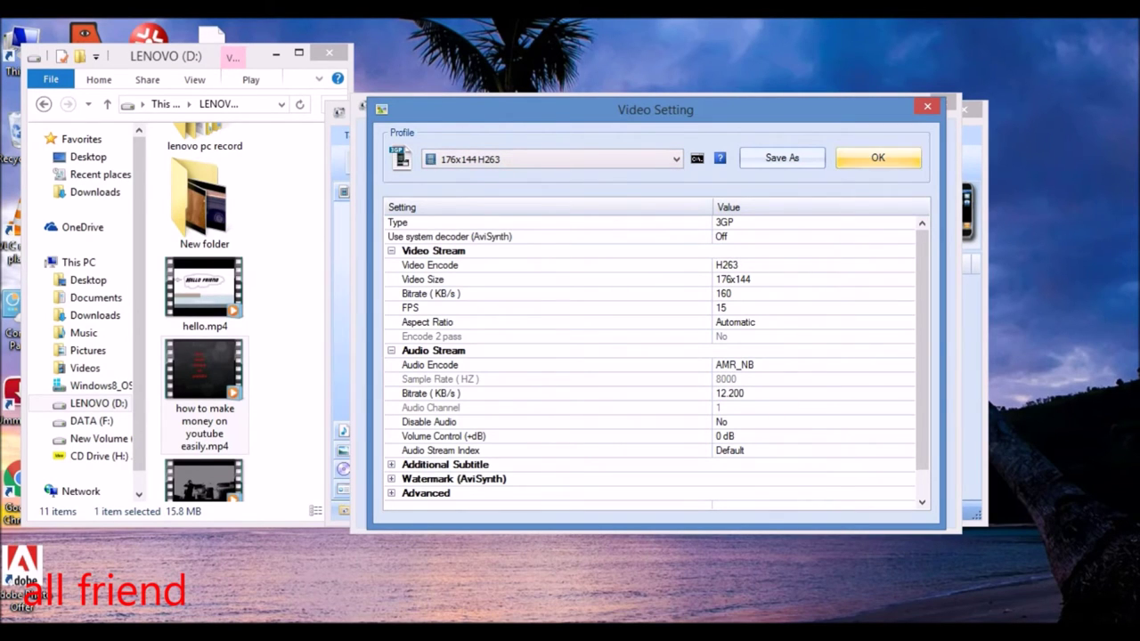
left_click(878, 158)
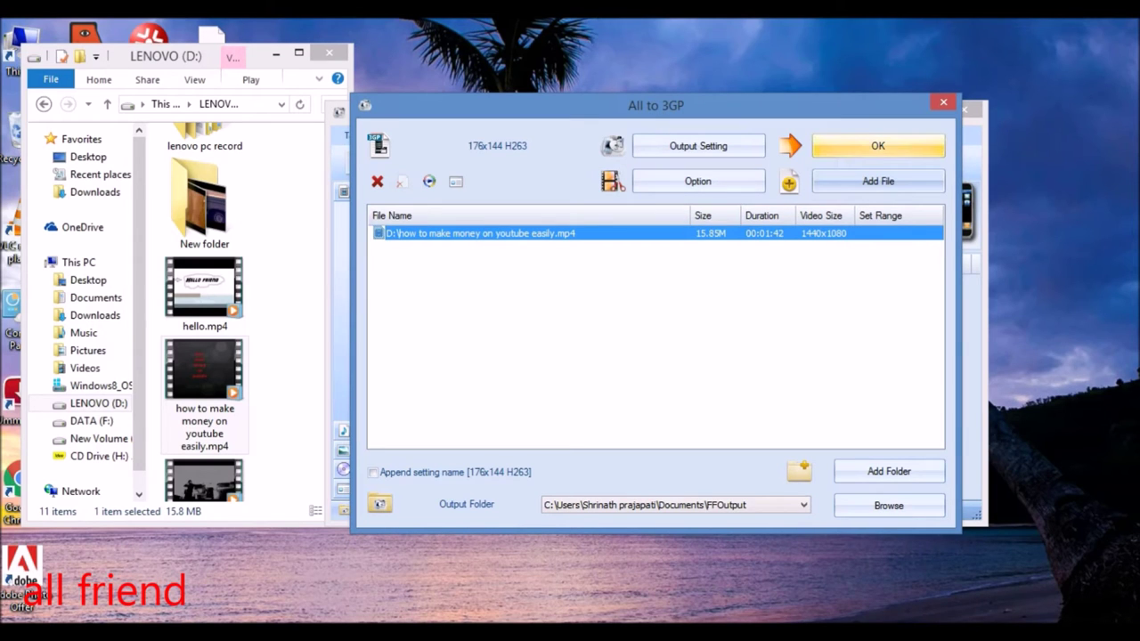
Step: Confirm the 3GP task and start converting it
left_click(878, 145)
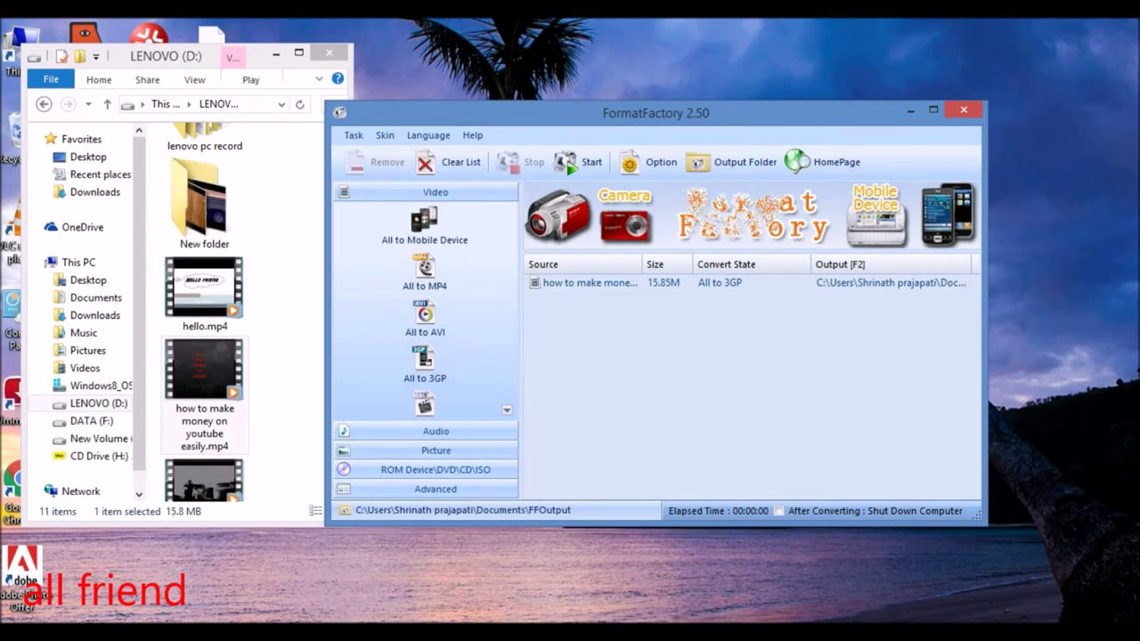
left_click(579, 162)
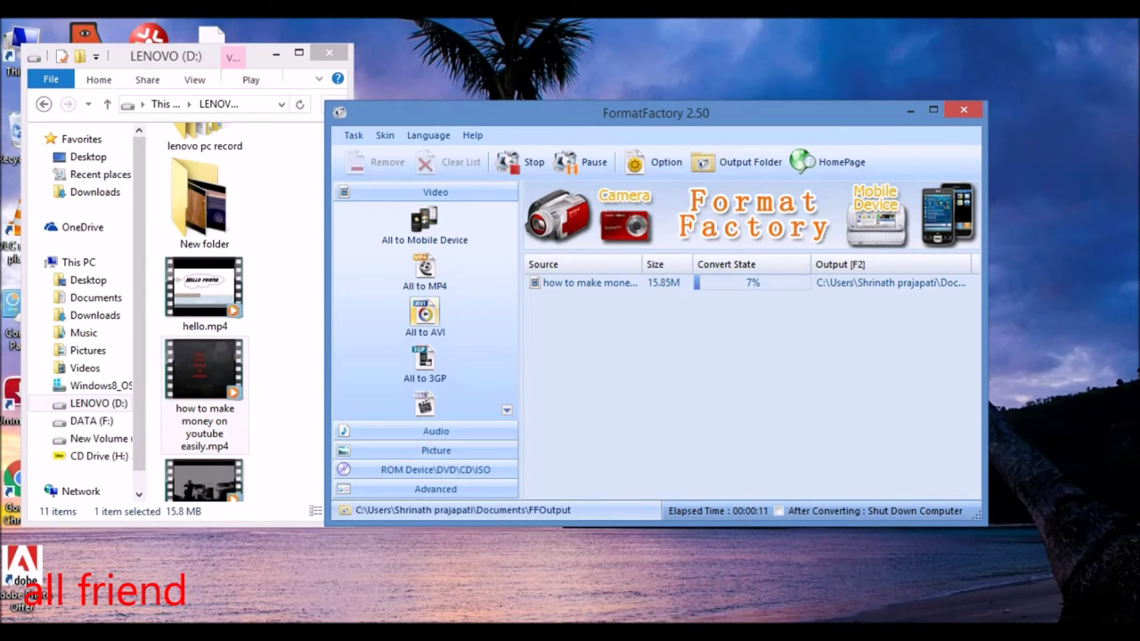
Step: Queue an All to MP3 conversion of "how to make money on youtube easily.mp4", checking its High quality audio settings
left_click(436, 431)
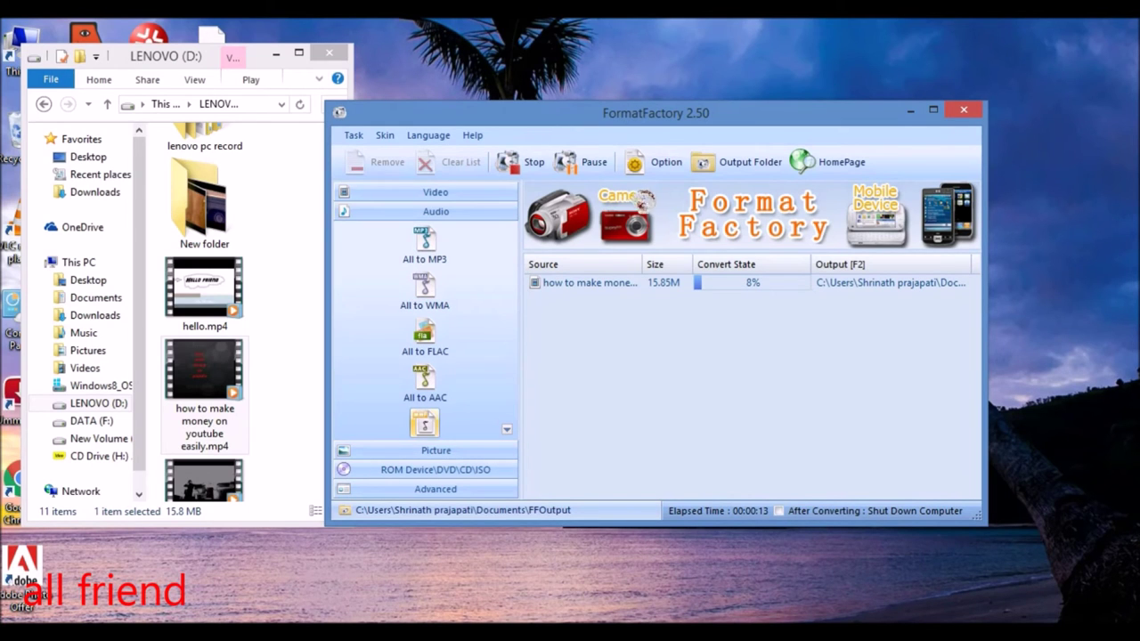
left_click(424, 241)
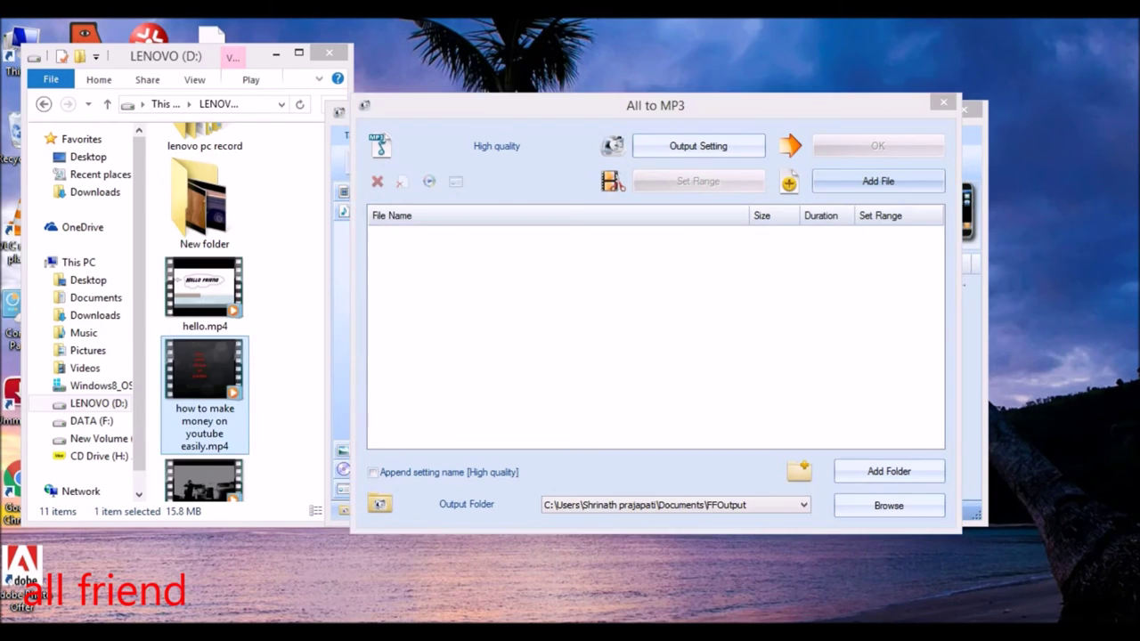
left_click_drag(205, 374, 623, 312)
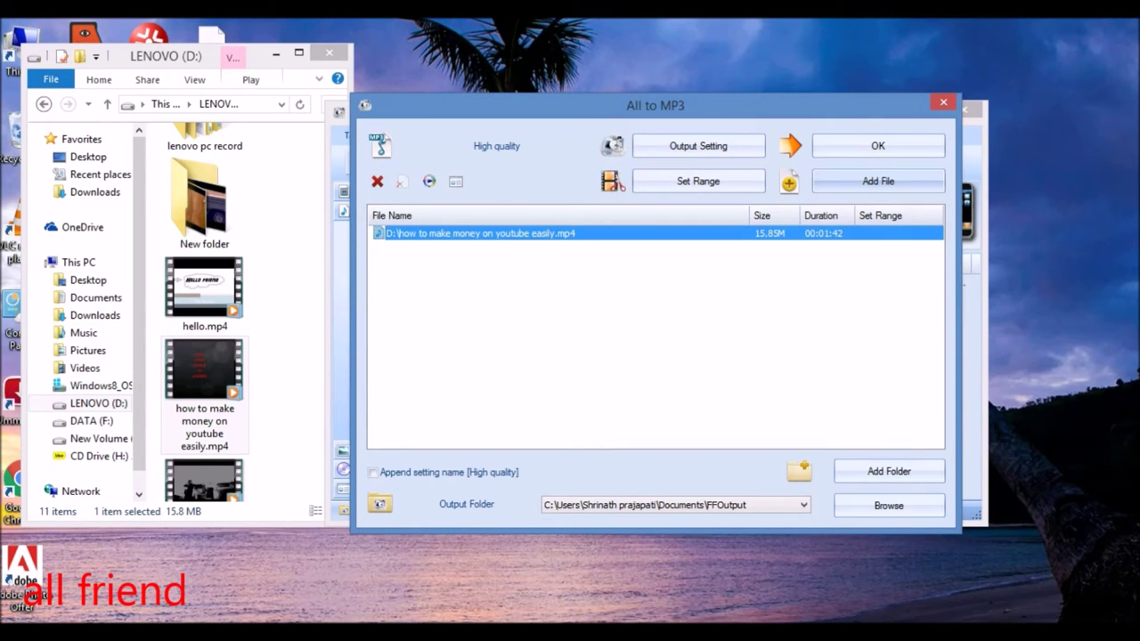
left_click(698, 146)
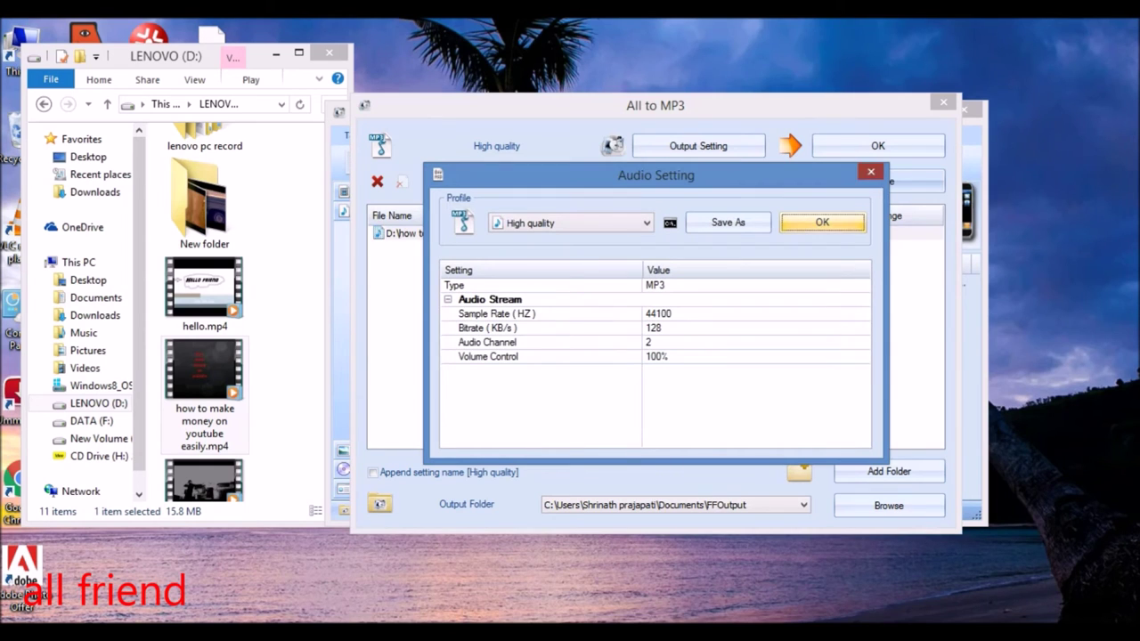
left_click(872, 171)
left_click(878, 147)
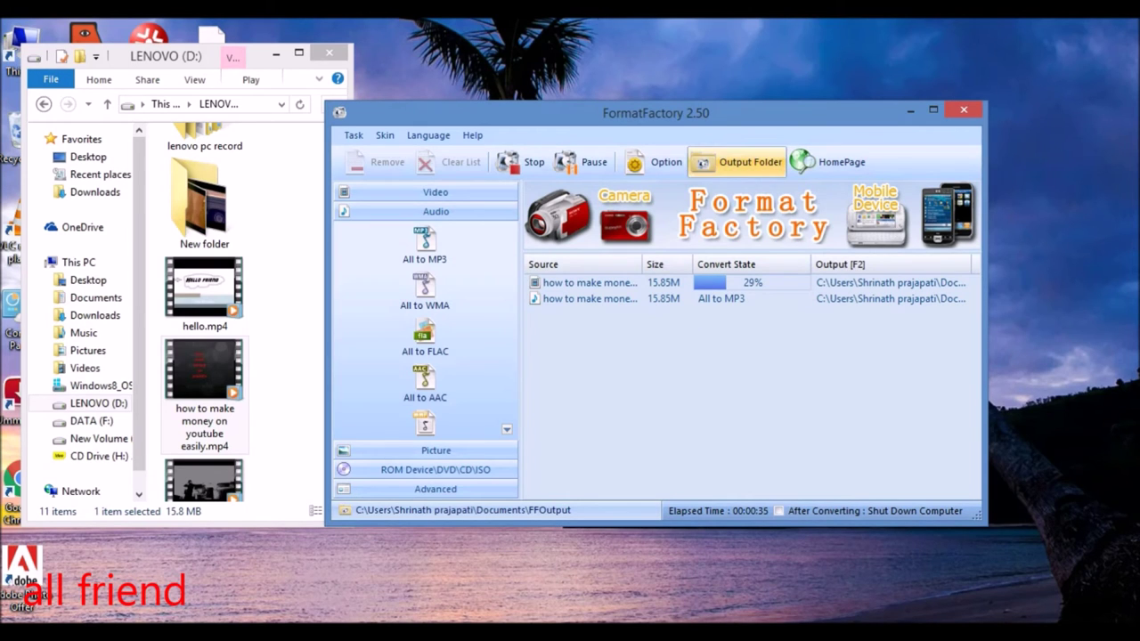
Step: Open the FFOutput output folder to check for the converted file, and close its windows
left_click(737, 161)
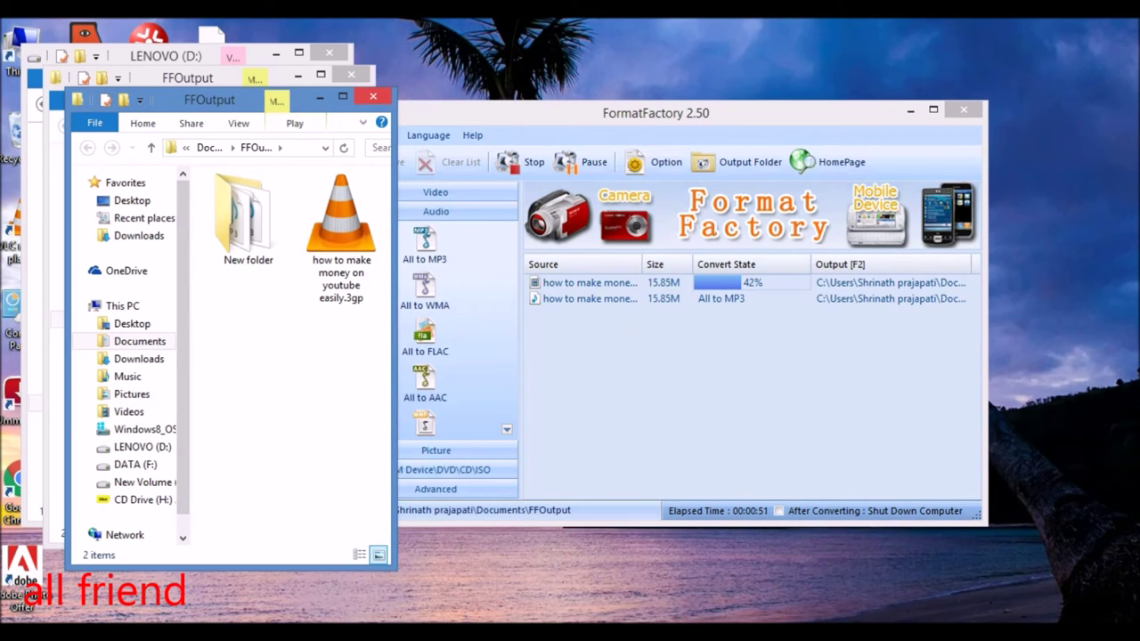
left_click(372, 96)
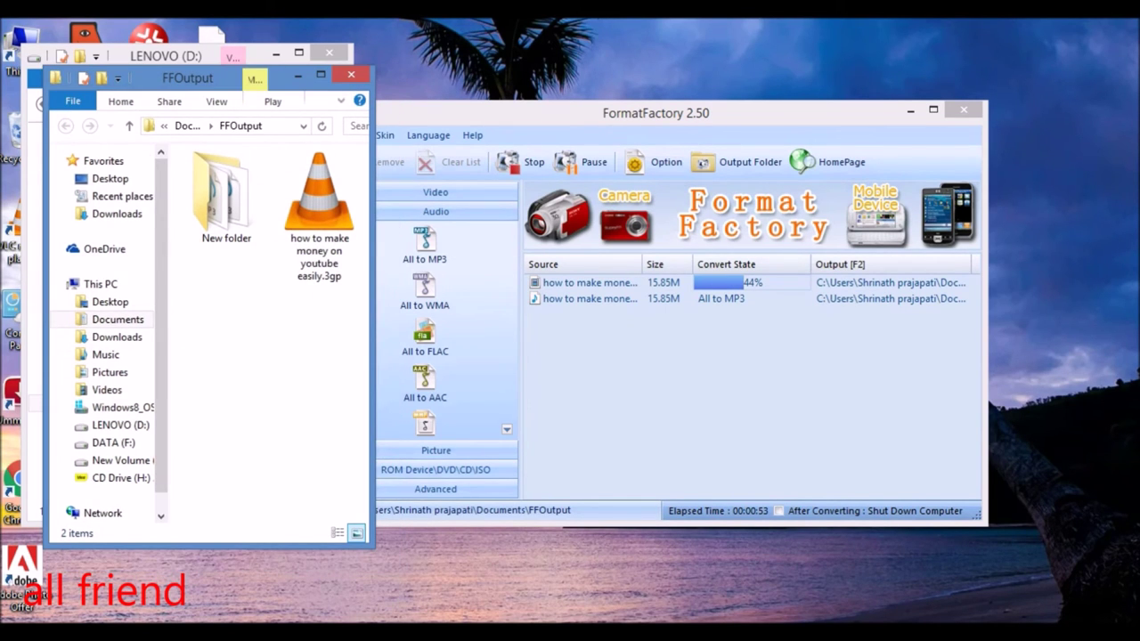
left_click(351, 74)
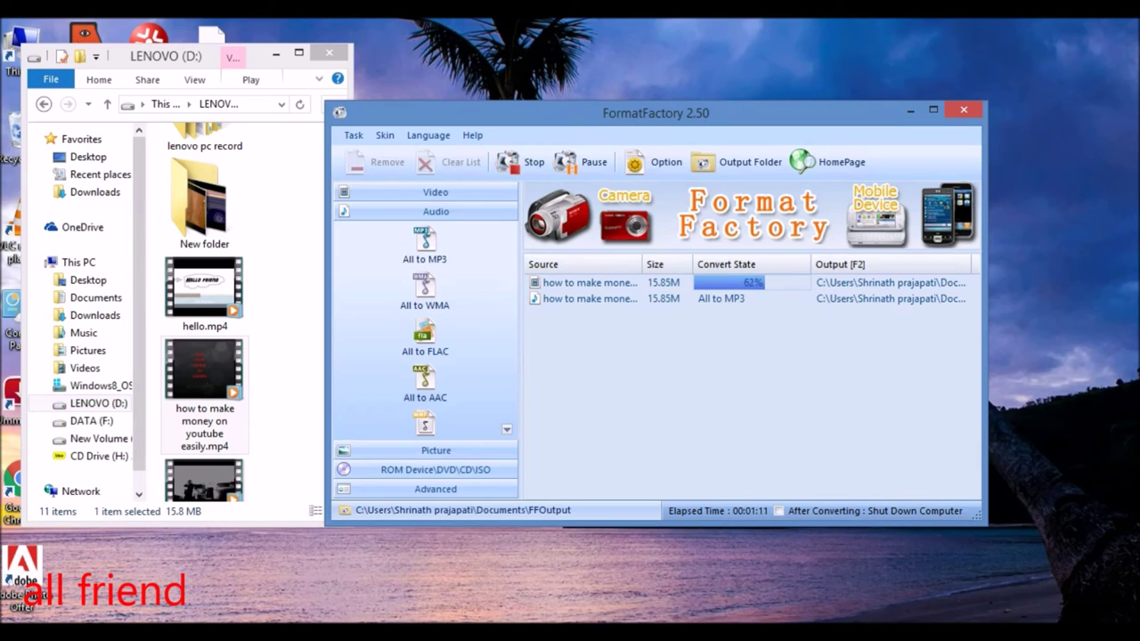
right_click(731, 283)
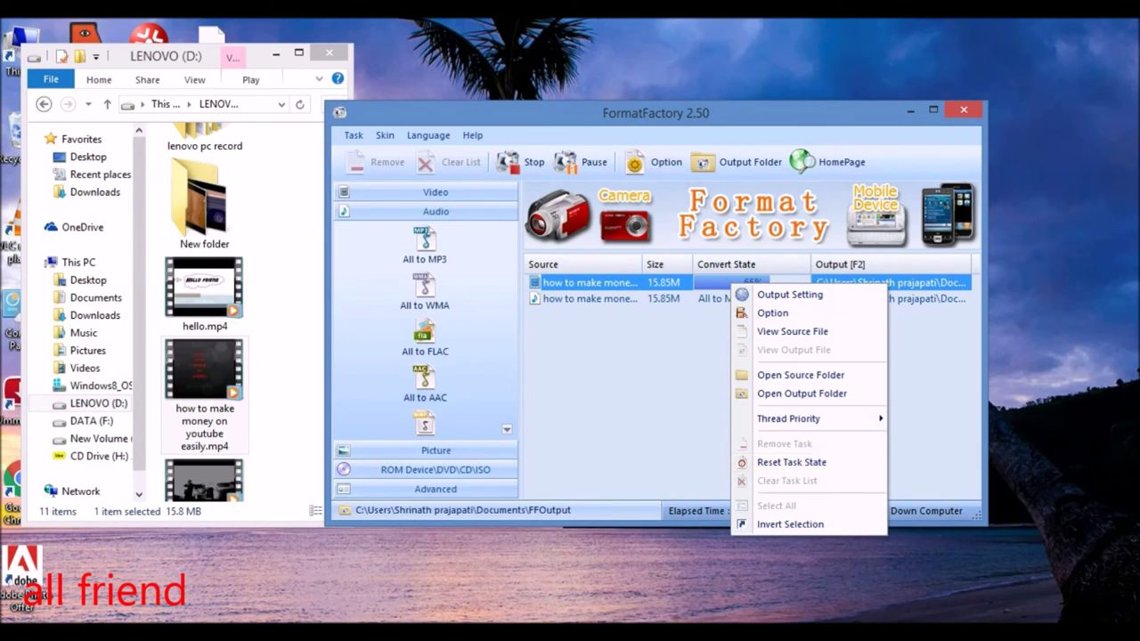
key("Escape")
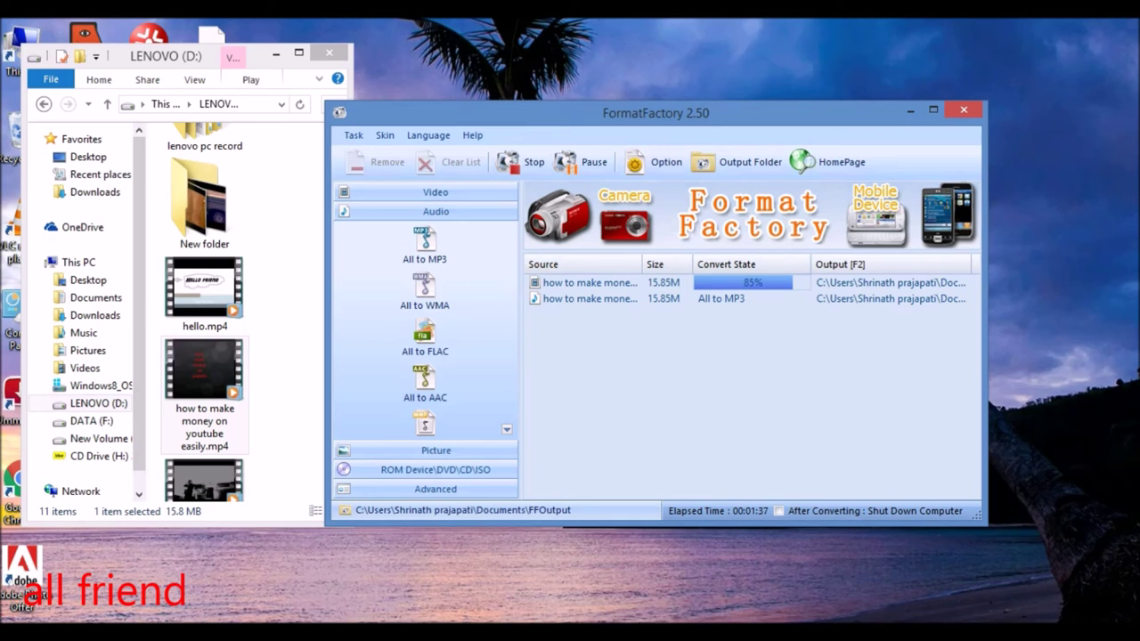
Step: Close the LENOVO (D:) window, open the FFOutput output folder, and play "how to make money on youtube easily.3gp" to check it, closing the player
left_click(329, 53)
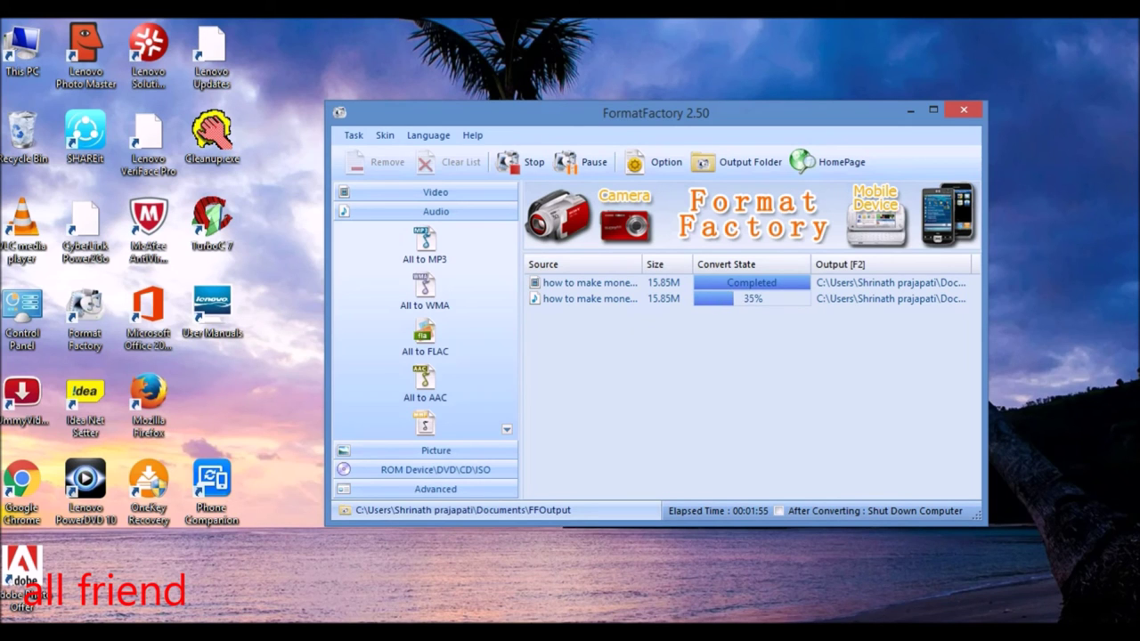
left_click(738, 161)
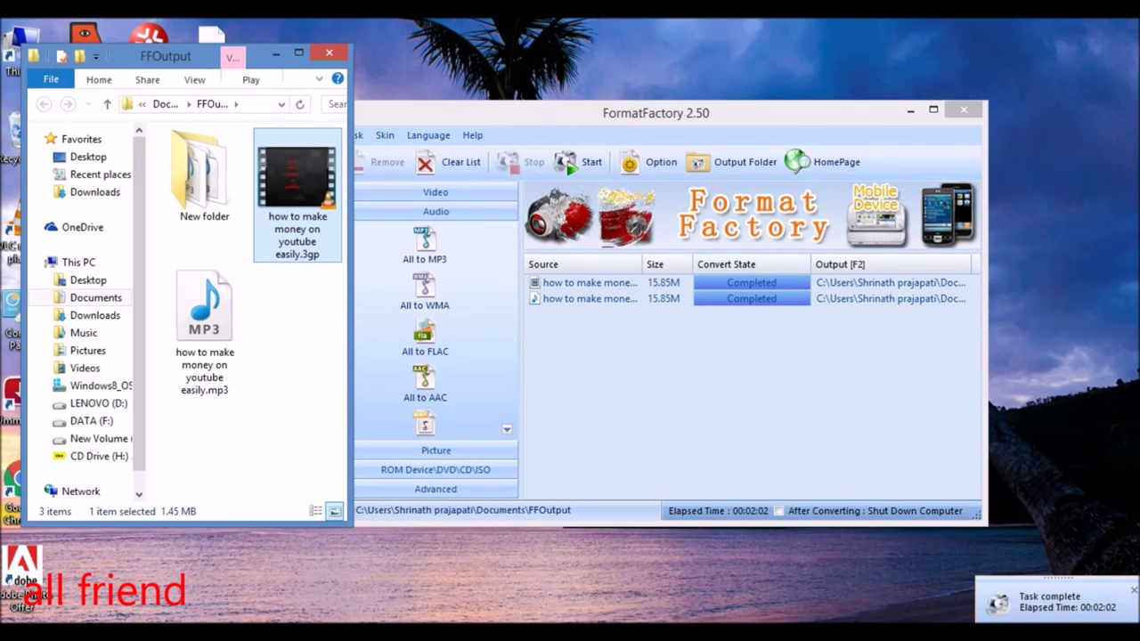
key("Return")
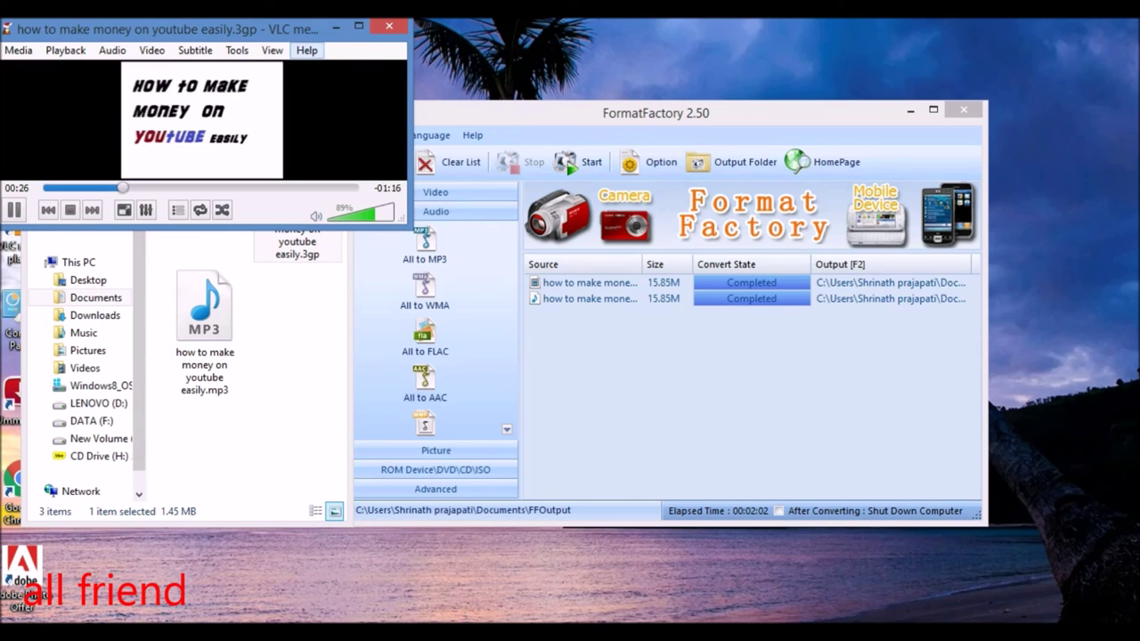
left_click(358, 27)
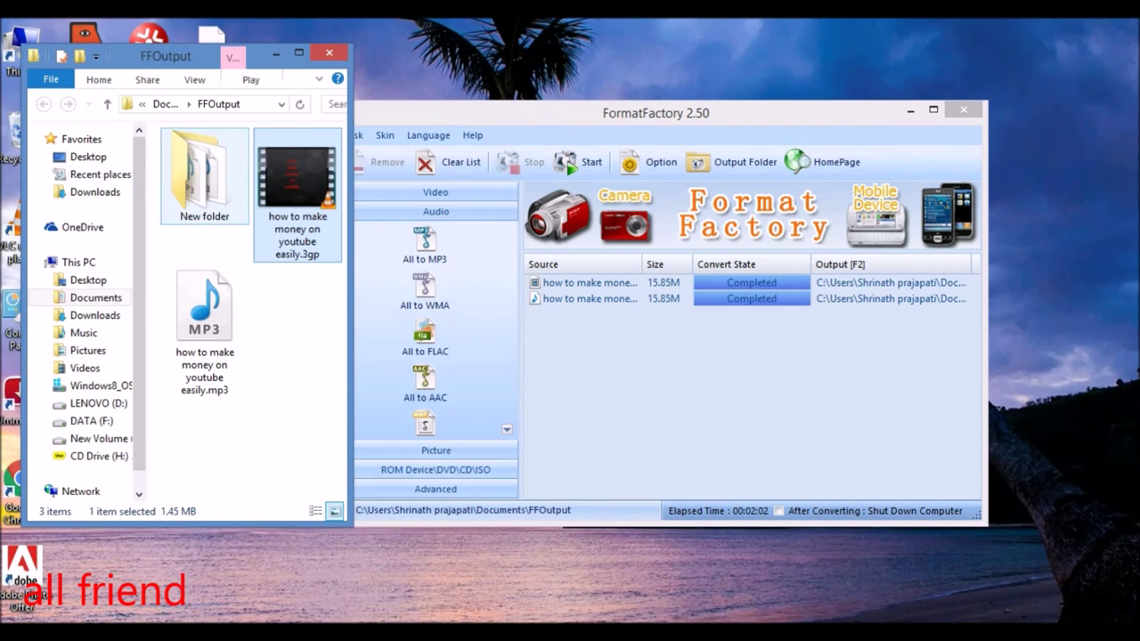
Step: Play "how to make money on youtube easily.mp3" to check the audio conversion, and close the player and the FFOutput folder
left_click(204, 330)
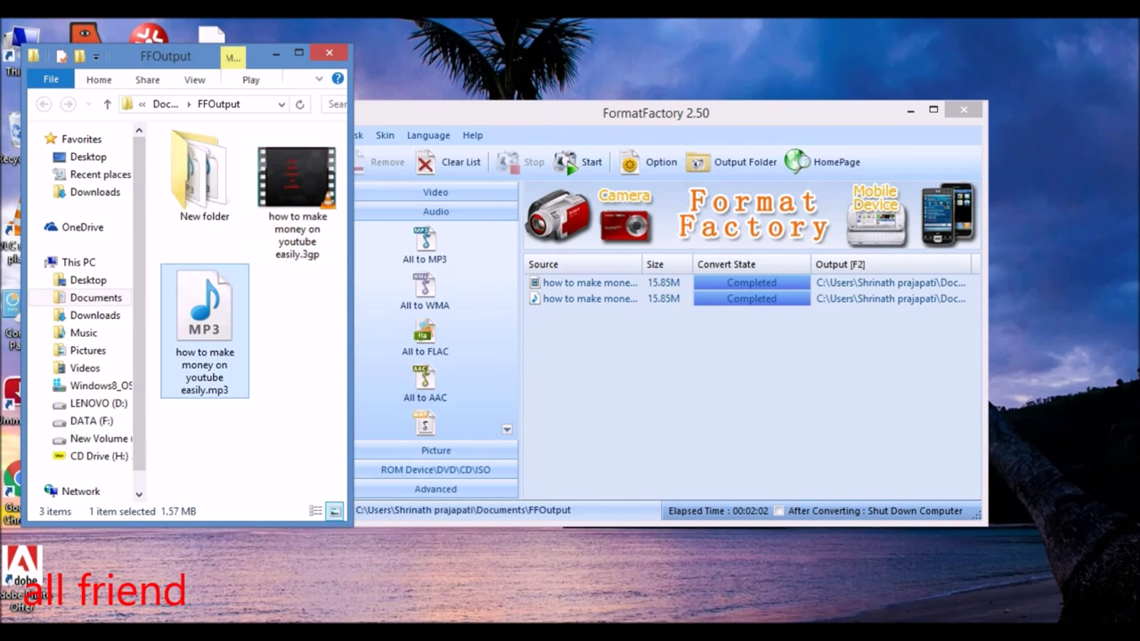
double_click(204, 329)
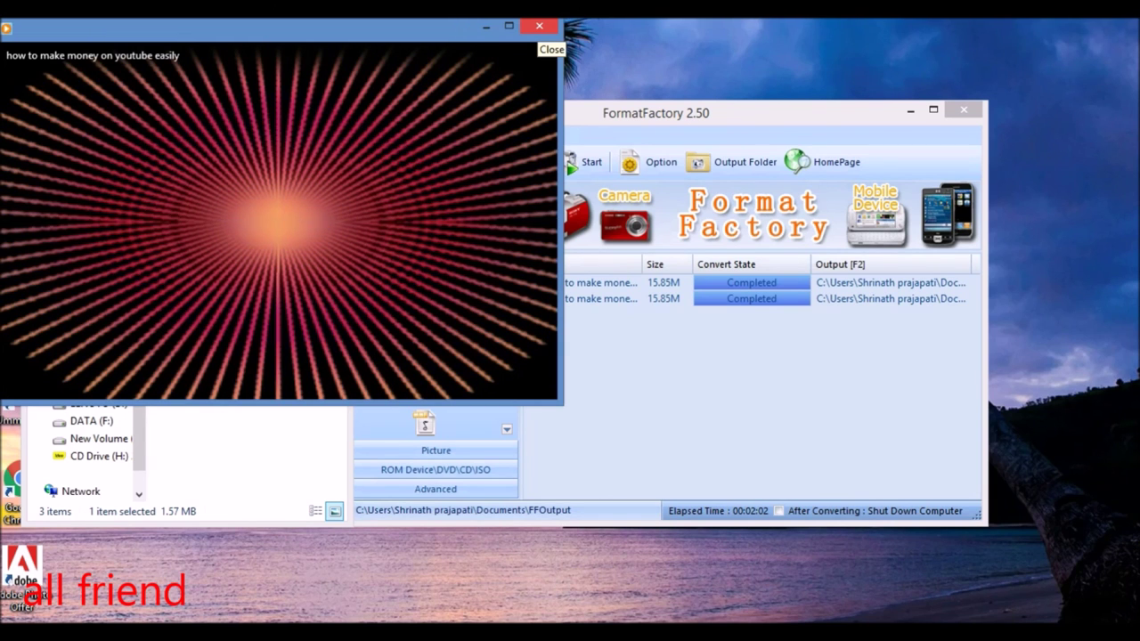
left_click(539, 26)
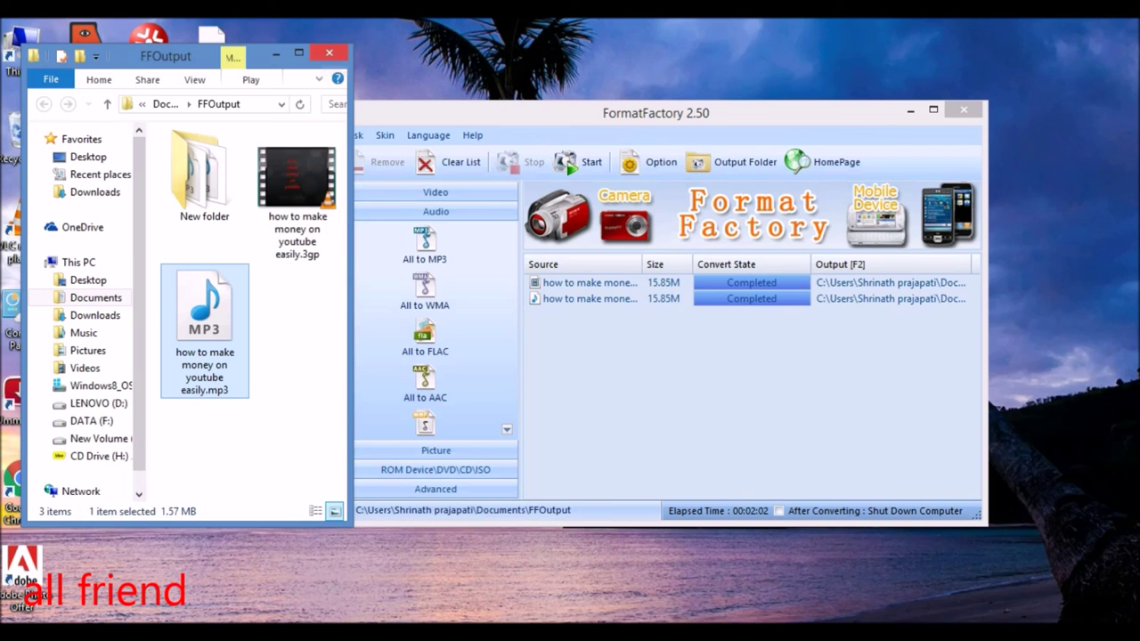
left_click(329, 52)
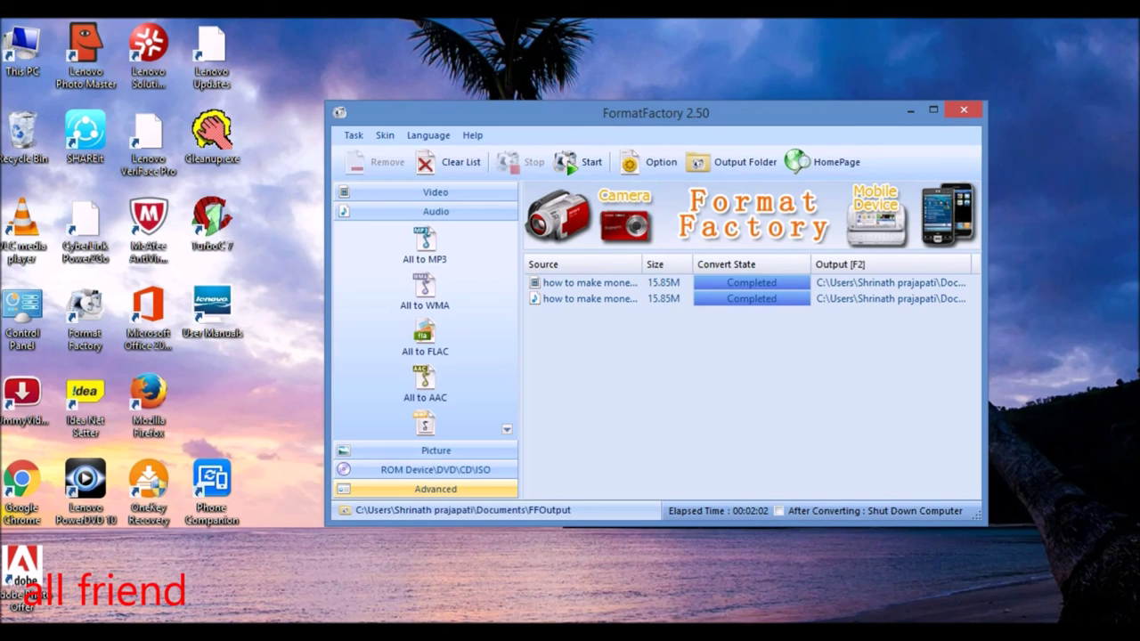
mouse_move(583, 633)
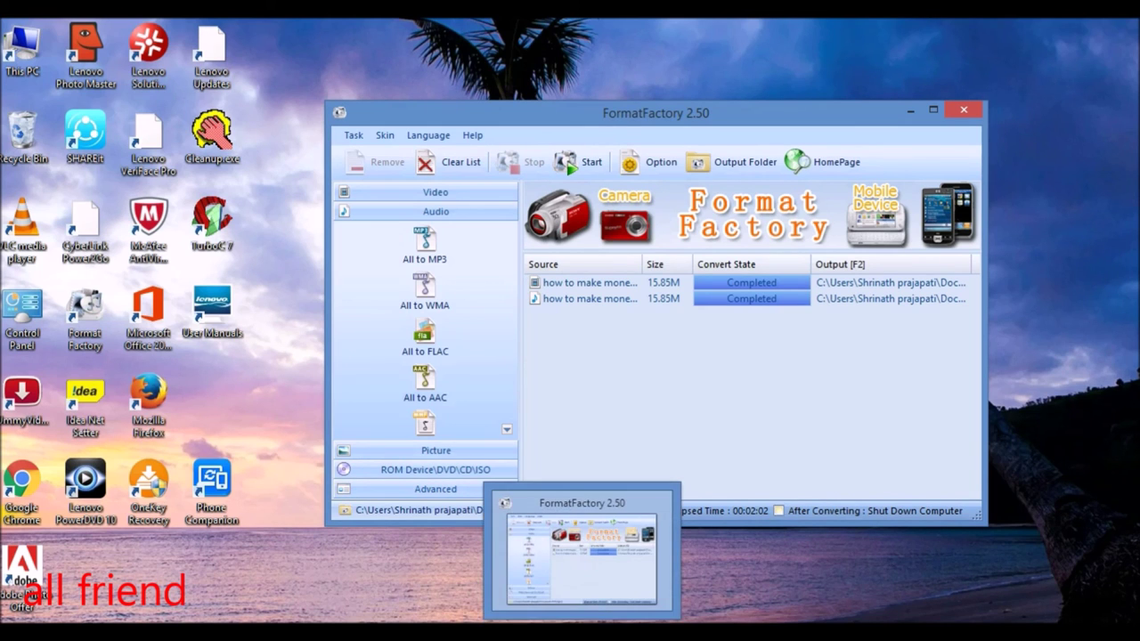
right_click(948, 557)
left_click(731, 489)
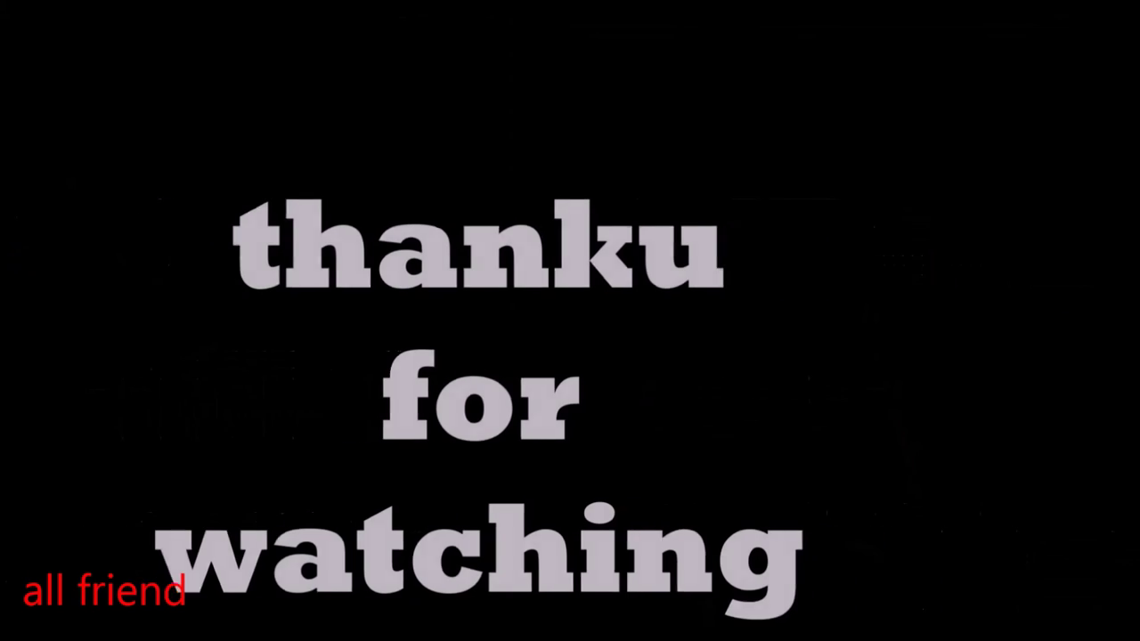